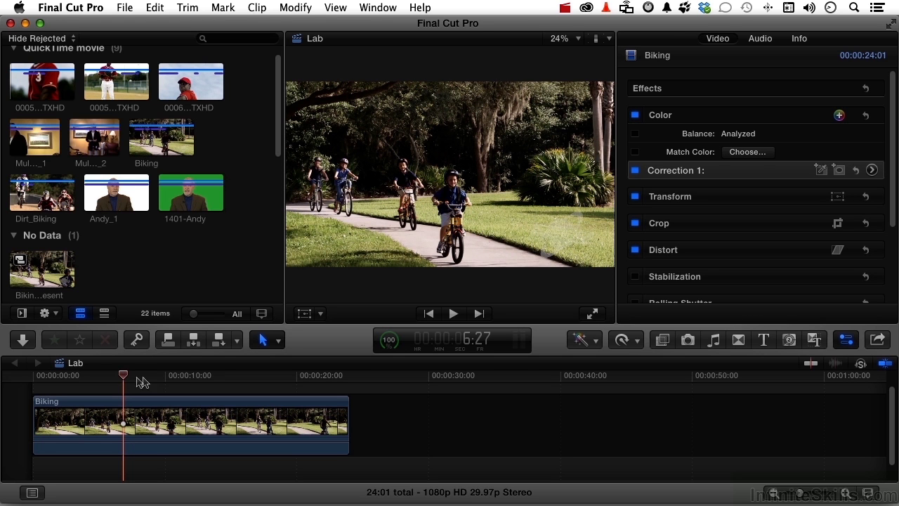
Step: Park the playhead at 10:08 in the Biking clip and raise Correction 1's shadows exposure to 6%
click(168, 376)
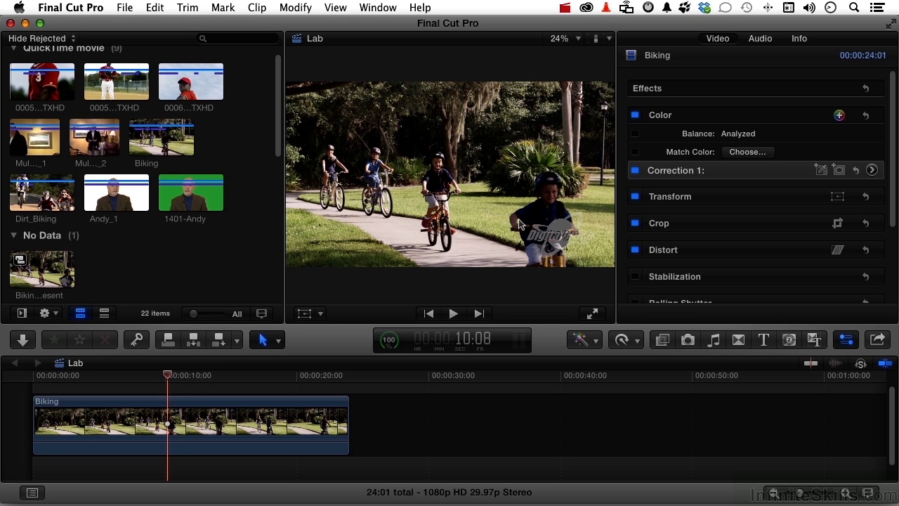
click(872, 169)
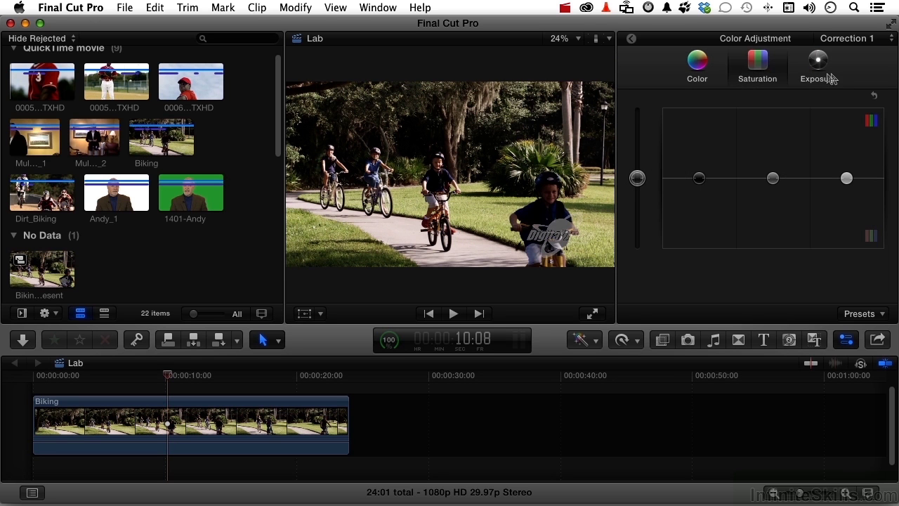
click(819, 62)
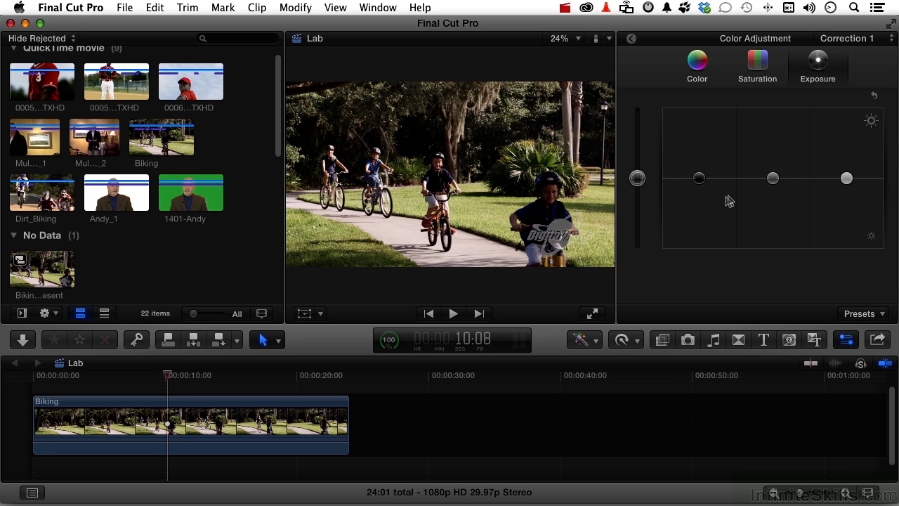
click(699, 181)
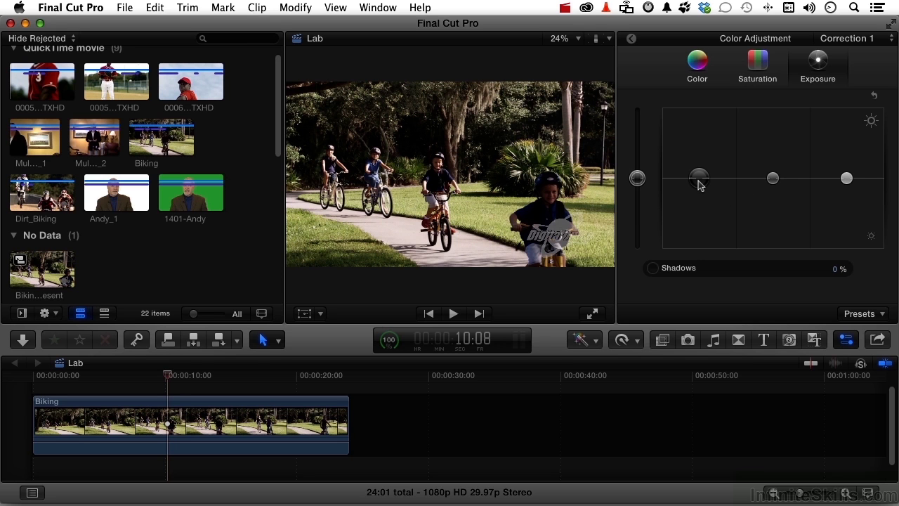
drag(699, 184, 700, 183)
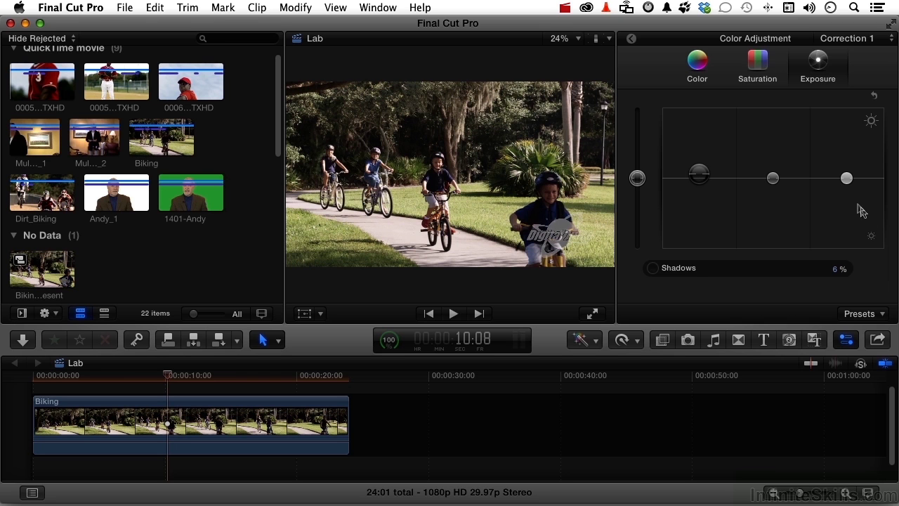
Step: Raise Correction 1's highlights exposure slightly, set its midtones exposure to -3%, and return to the clip's effects list
click(846, 179)
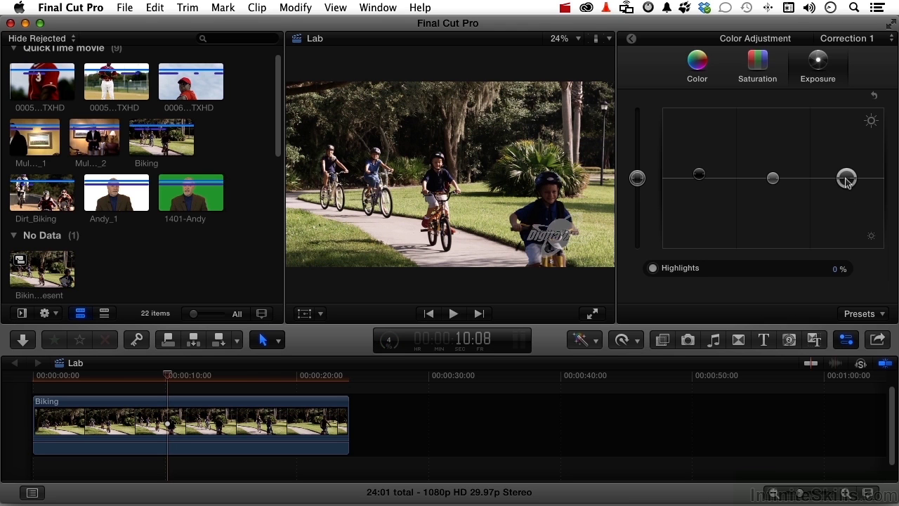
drag(847, 181, 848, 179)
click(772, 179)
drag(773, 181, 773, 183)
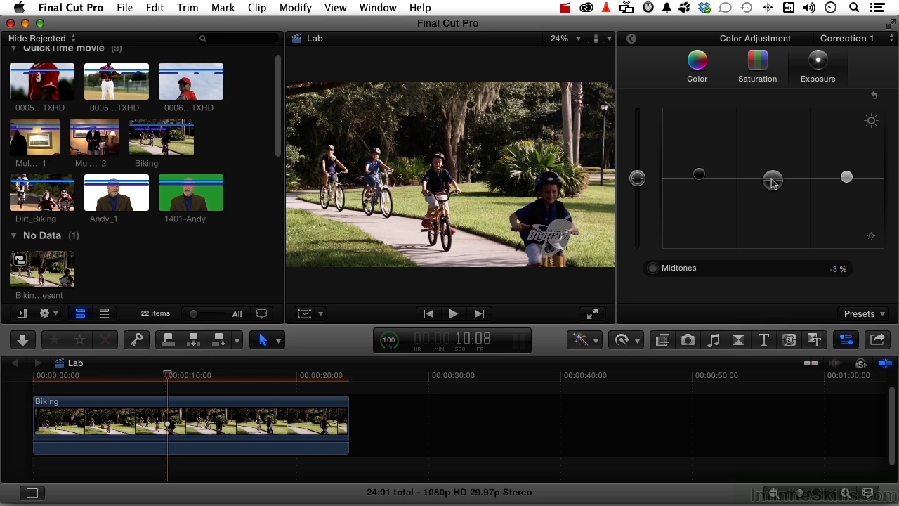
click(630, 42)
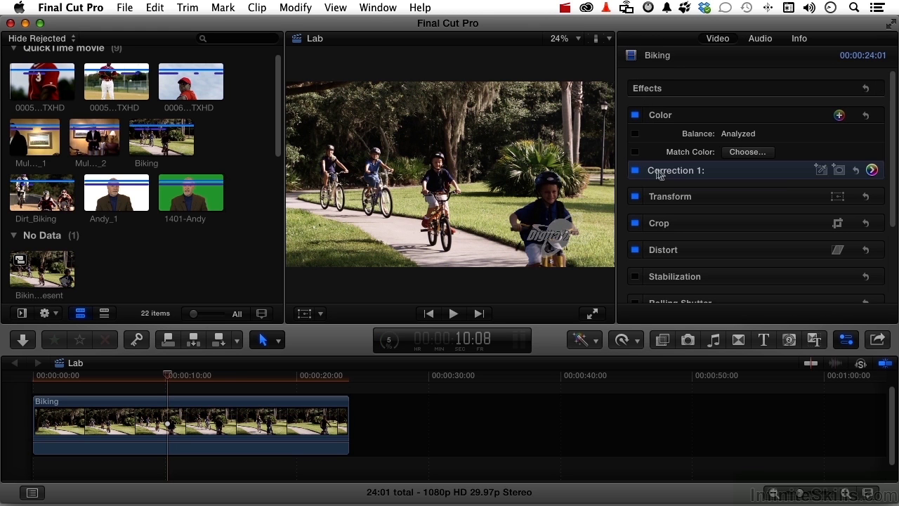
Step: Switch Correction 1 off and on to compare the clip before and after the exposure changes
click(634, 172)
click(634, 172)
click(635, 171)
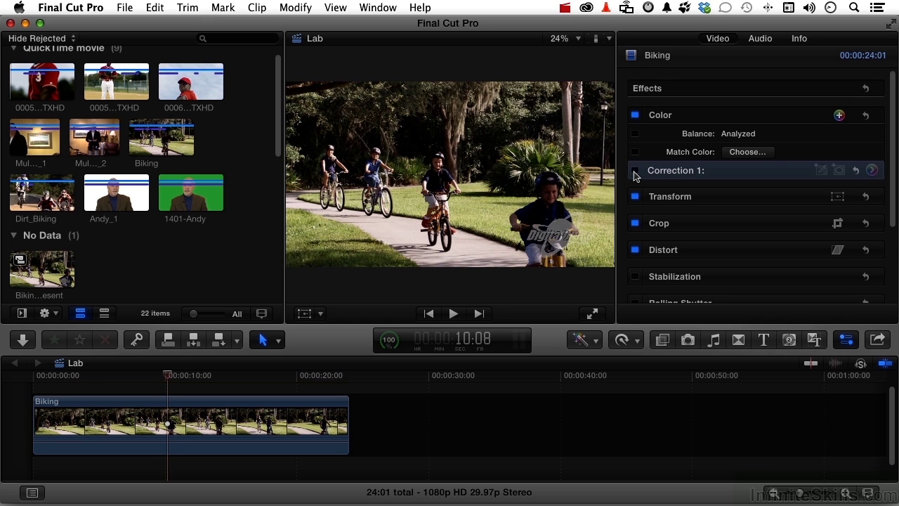
click(635, 171)
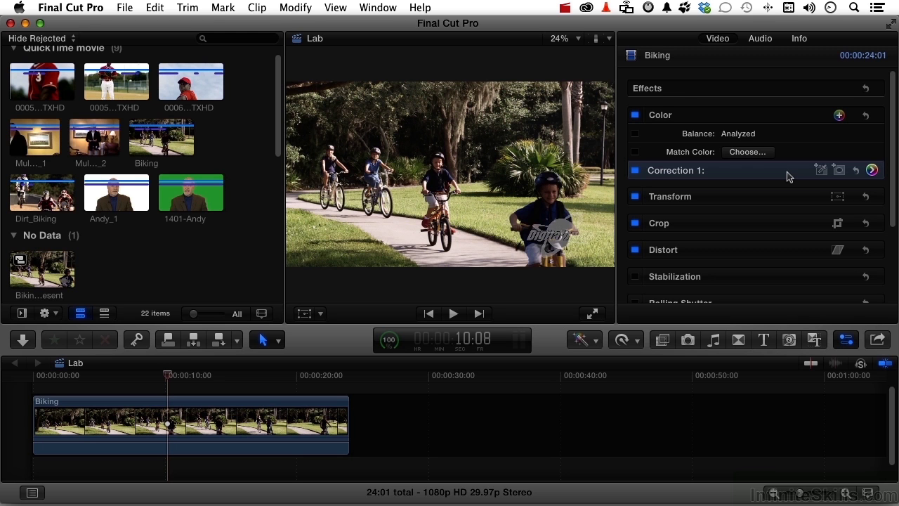
Step: Try raising Correction 1's global saturation to 72%, lower it again, and reset the saturation adjustment
click(872, 172)
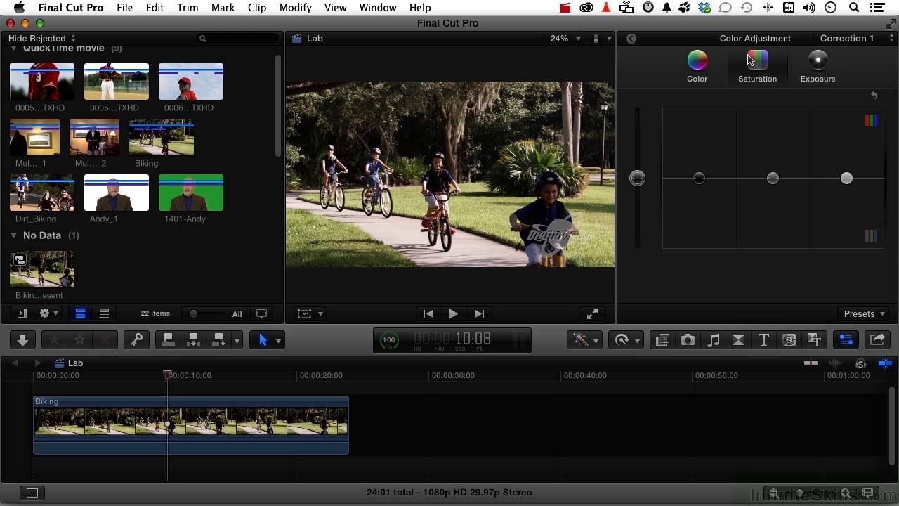
drag(637, 178, 637, 127)
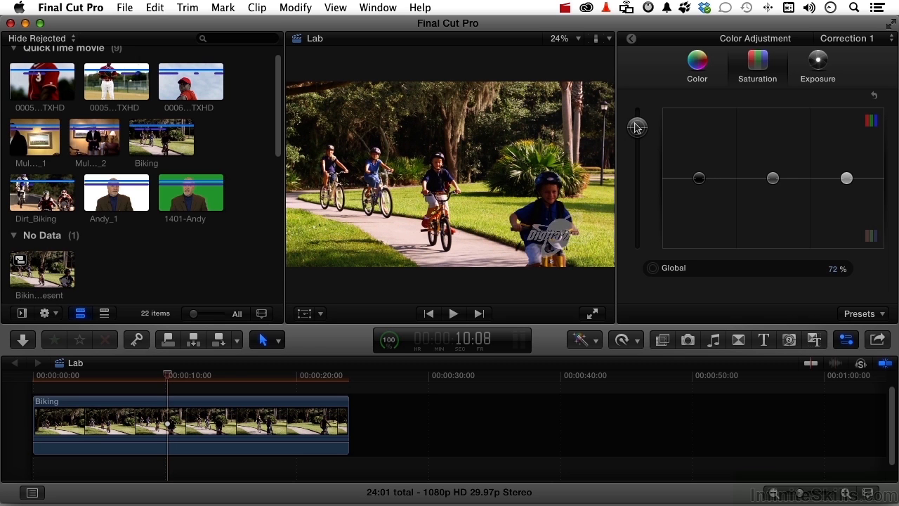
drag(637, 127, 641, 182)
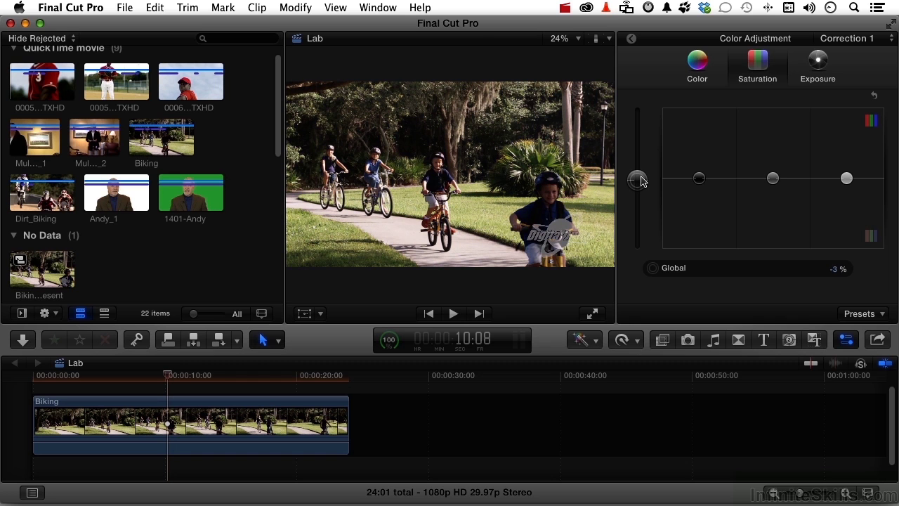
click(873, 95)
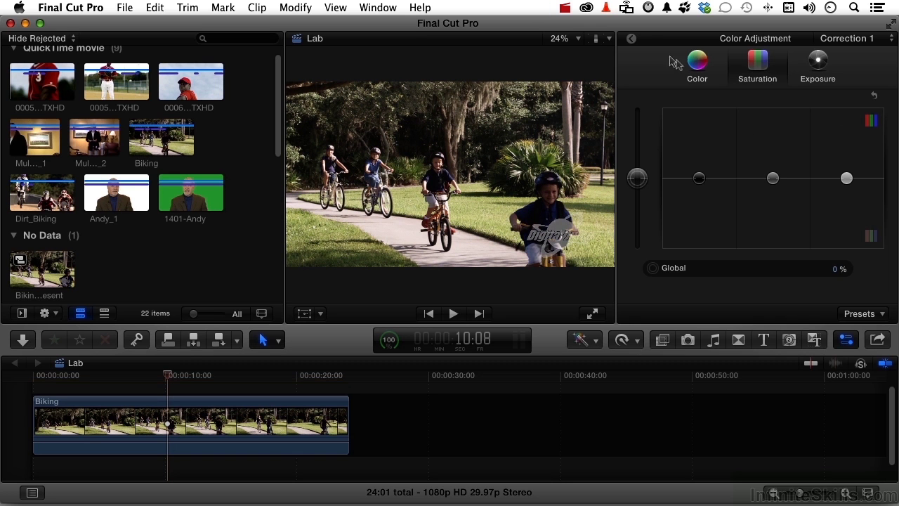
click(632, 39)
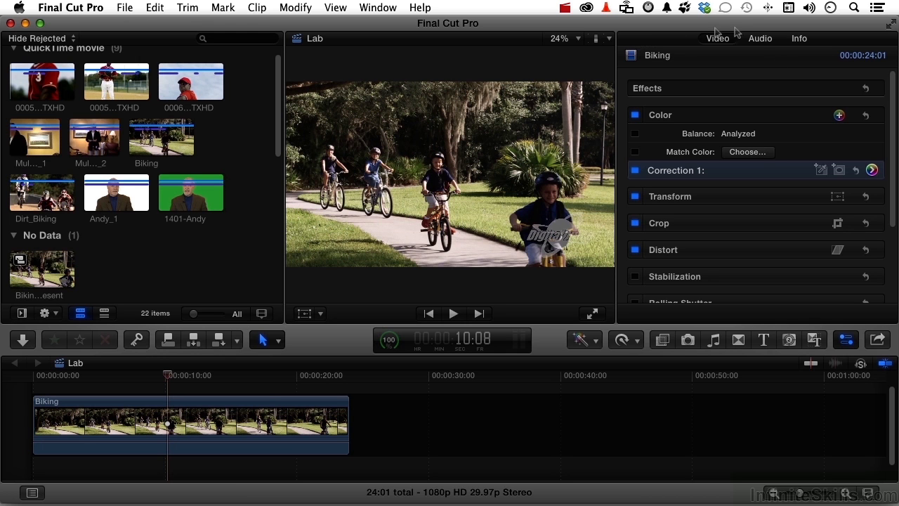
Step: Add a second color correction with a color mask sampled from the sunlit grass beside the front rider
click(837, 117)
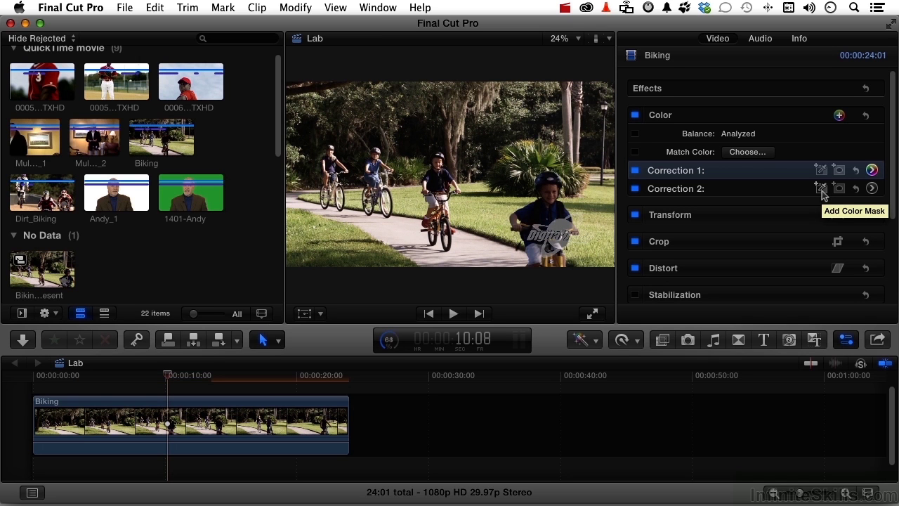
click(822, 193)
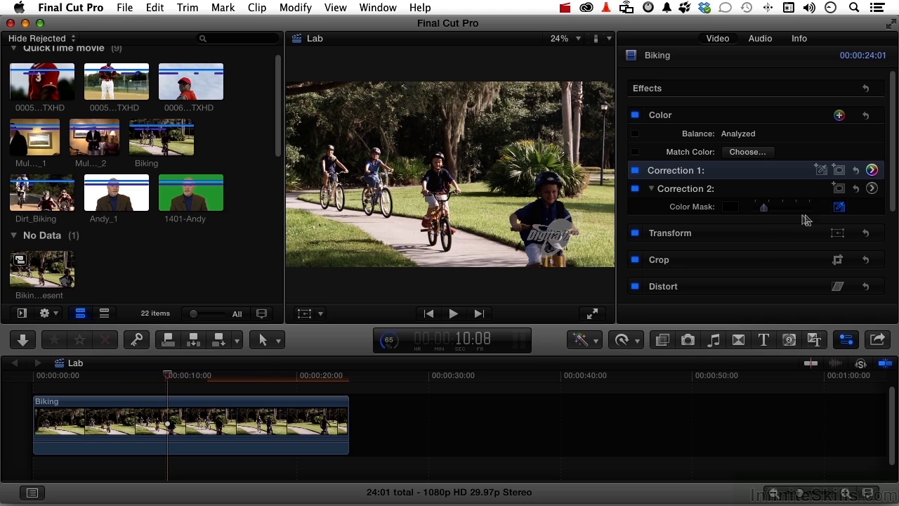
click(839, 209)
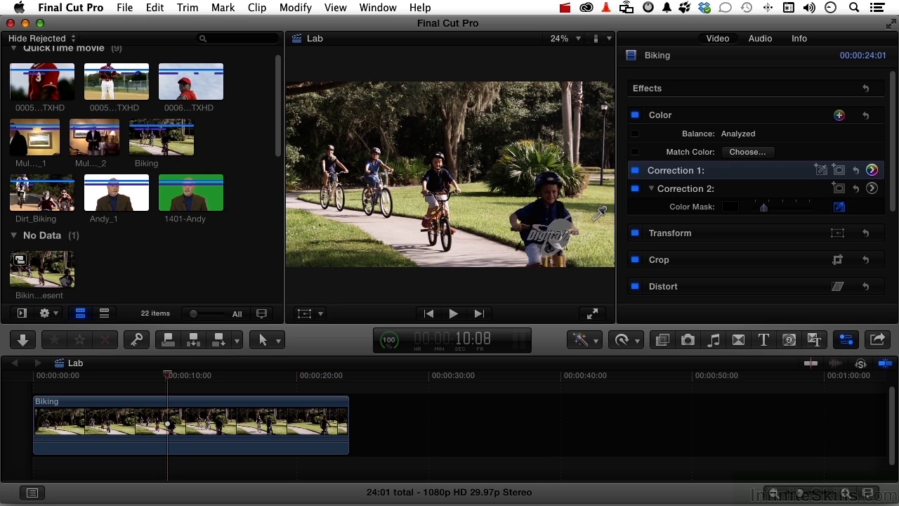
click(600, 211)
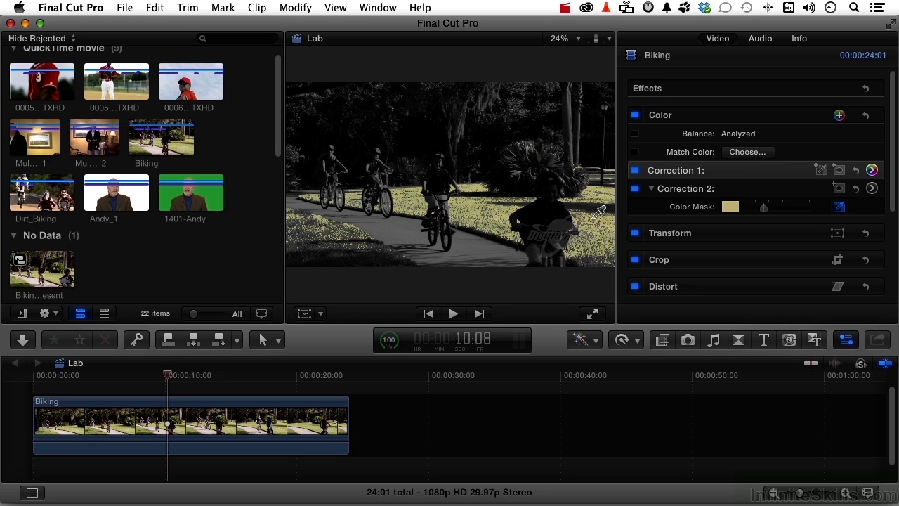
drag(594, 218, 598, 214)
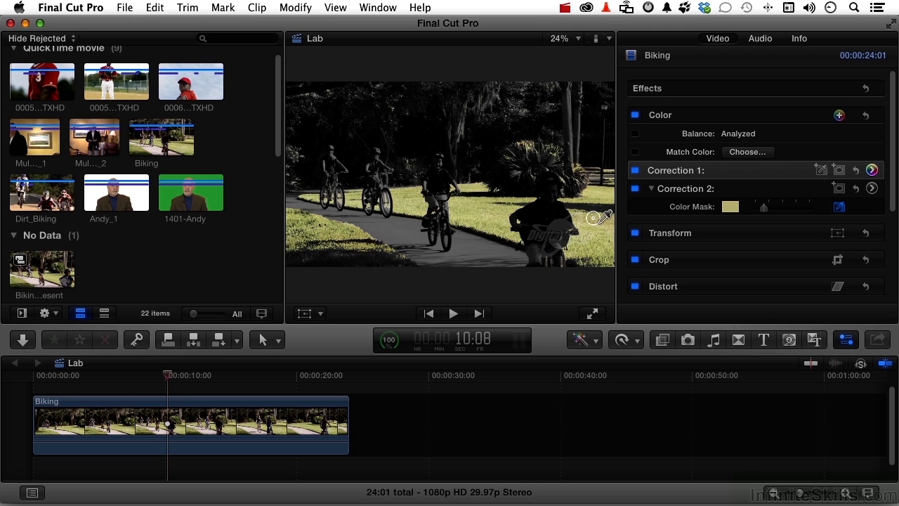
drag(598, 214, 599, 215)
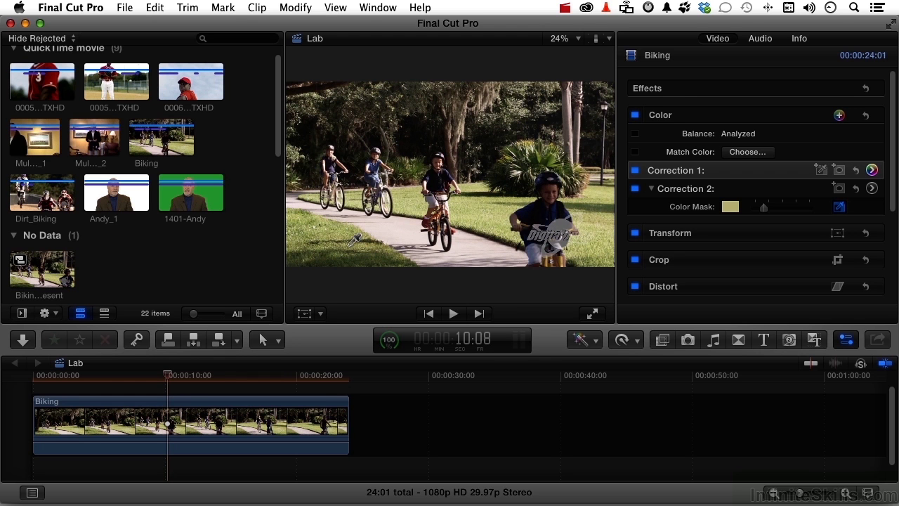
Step: Extend Correction 2's color mask with the shaded grass beside the path and subtract the path's color from it
drag(355, 240, 361, 242)
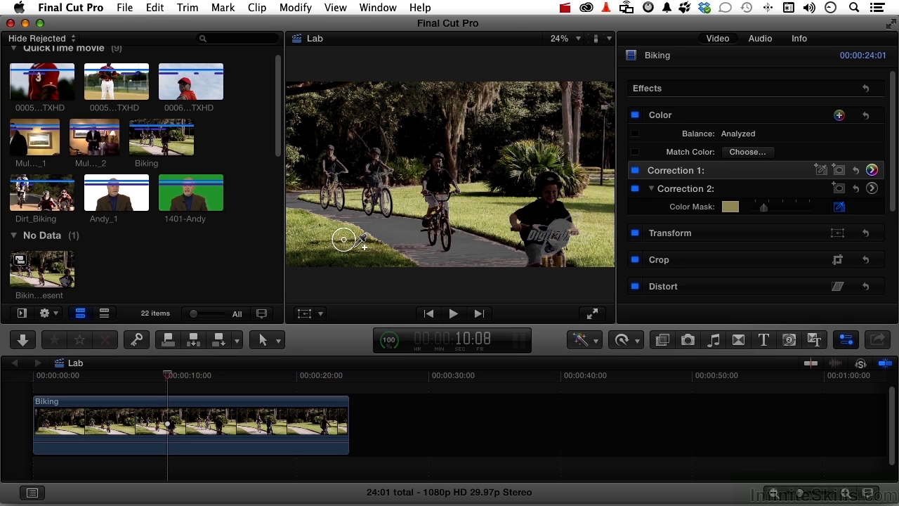
drag(360, 242, 355, 241)
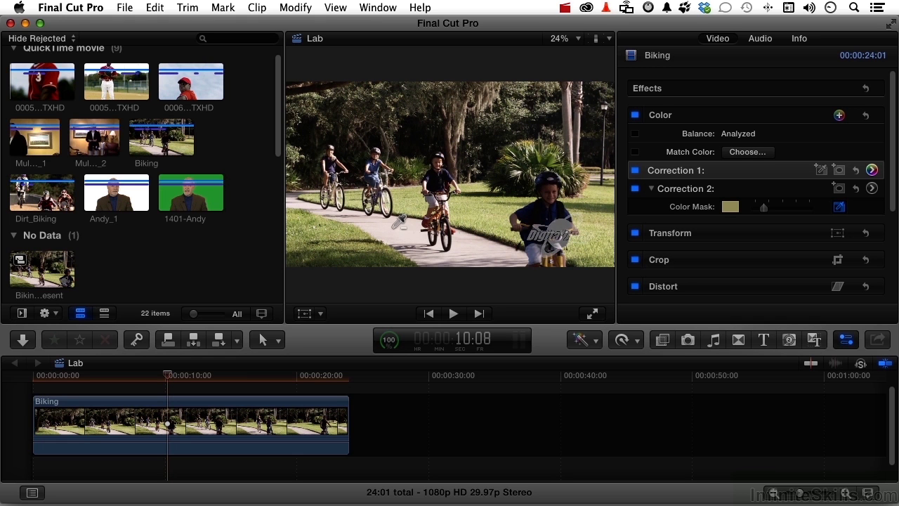
drag(392, 227, 402, 229)
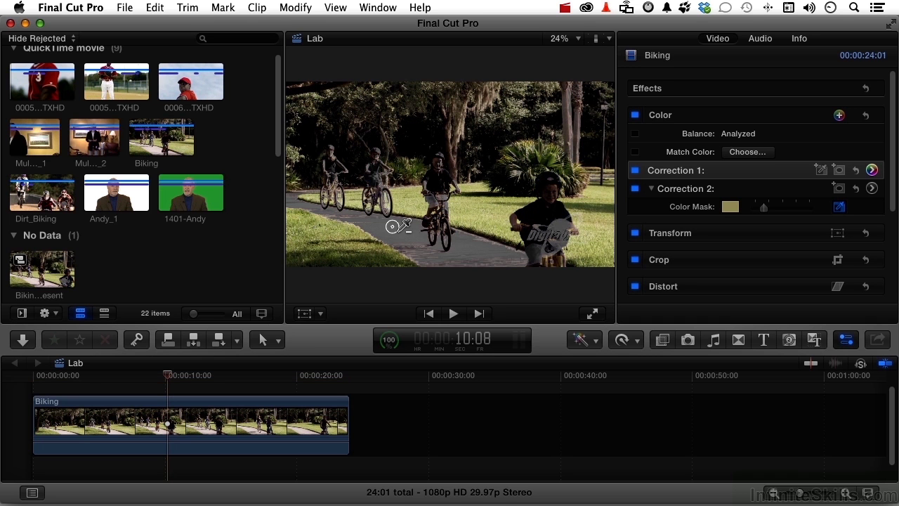
drag(405, 225, 404, 226)
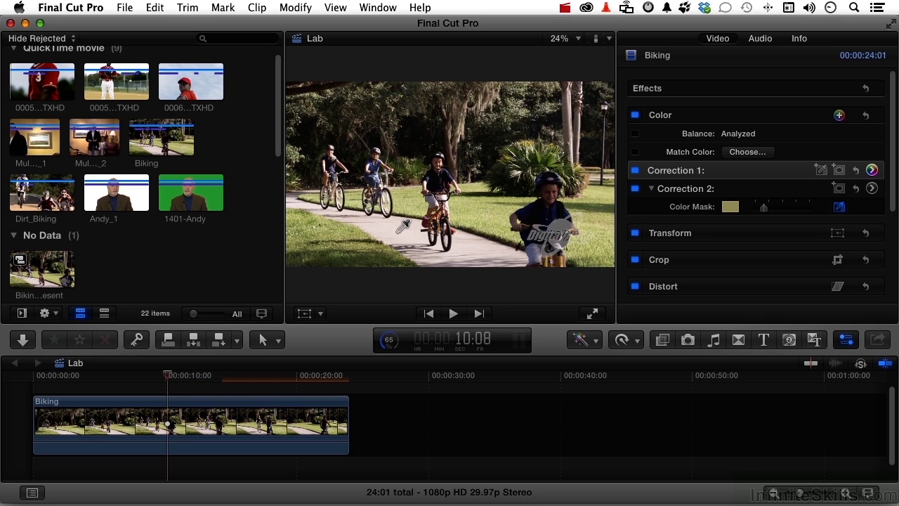
Step: Set Correction 2's global saturation inside the mask to 36% and return to the clip's effects list
click(871, 188)
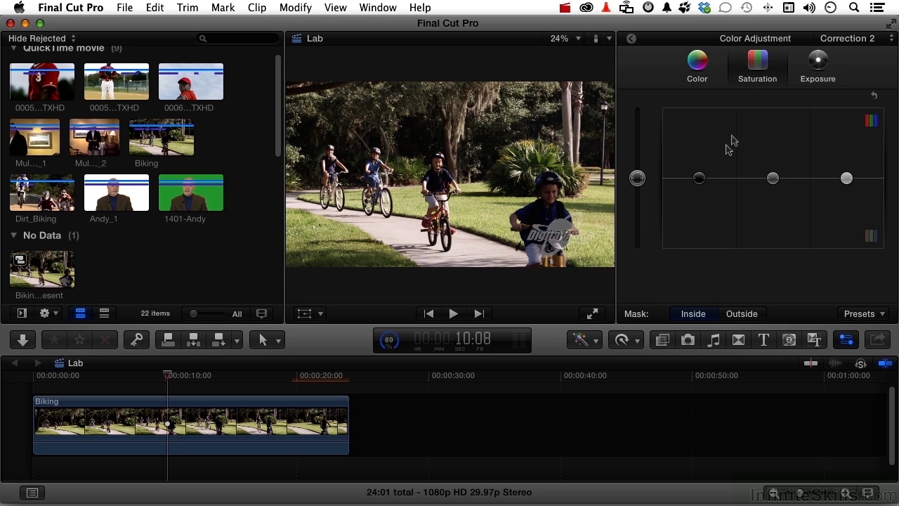
drag(637, 179, 638, 156)
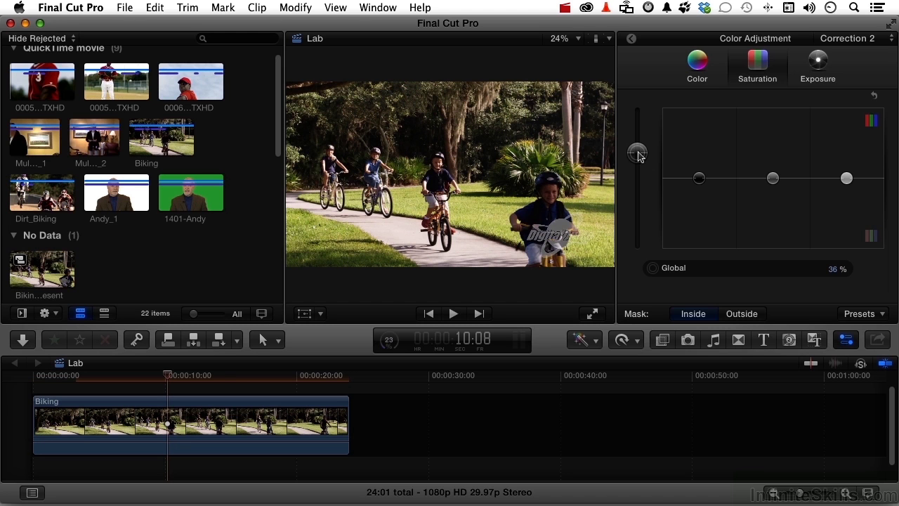
click(630, 39)
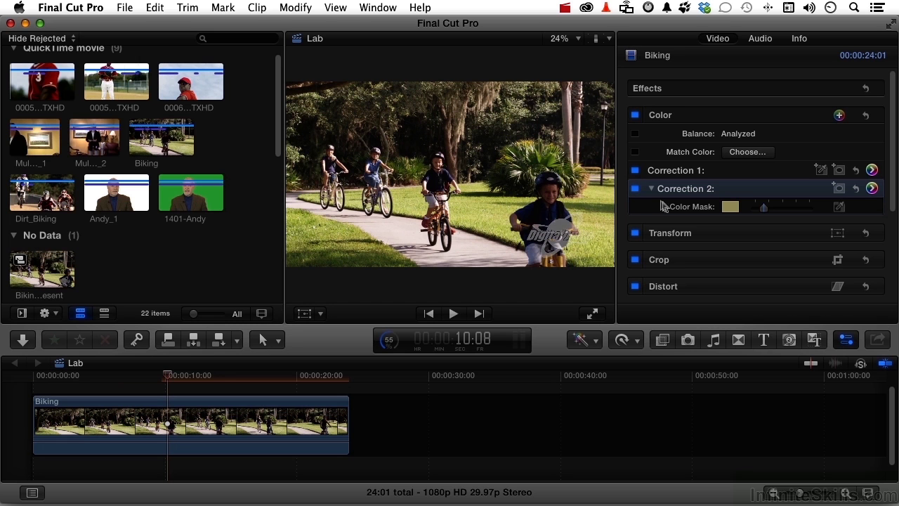
Step: Switch Correction 1 and Correction 2 off and on in turn to compare the effect of each on the clip
click(652, 188)
click(635, 170)
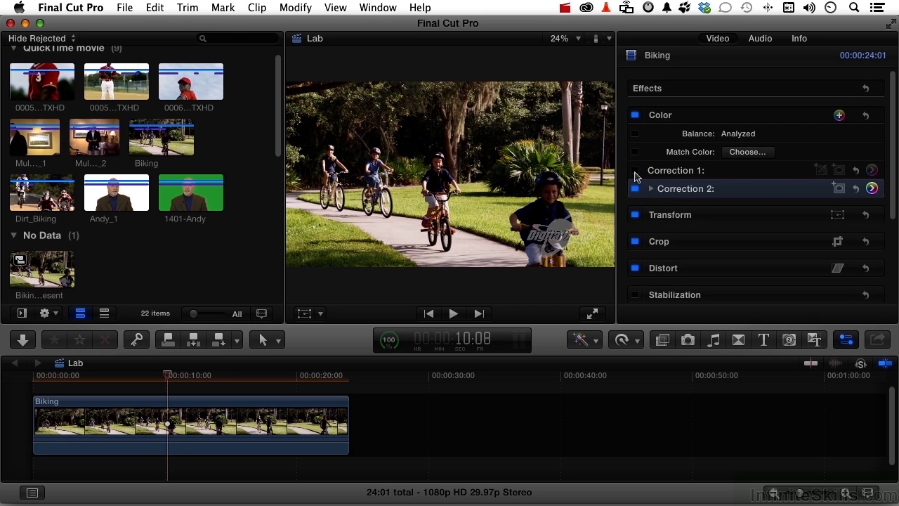
click(635, 171)
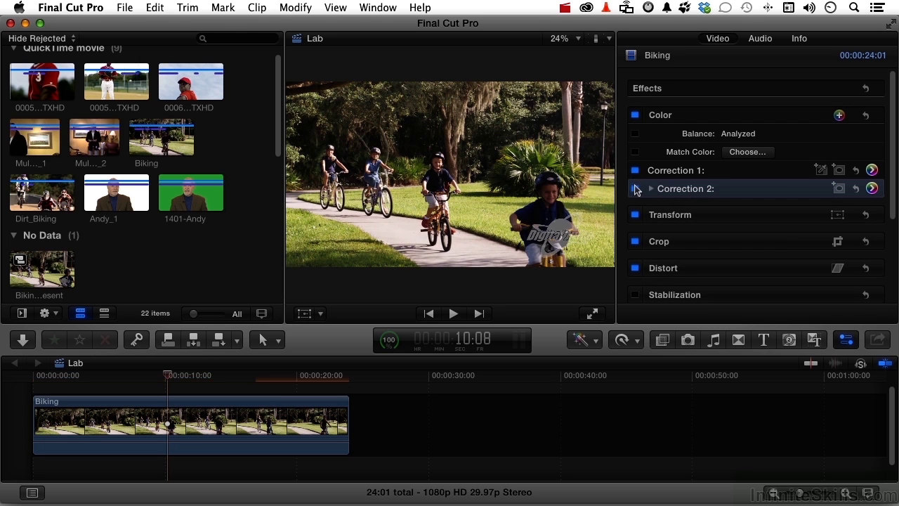
click(634, 189)
click(634, 189)
Step: Increase the softness of Correction 2's color mask slightly and collapse the correction's settings
click(652, 189)
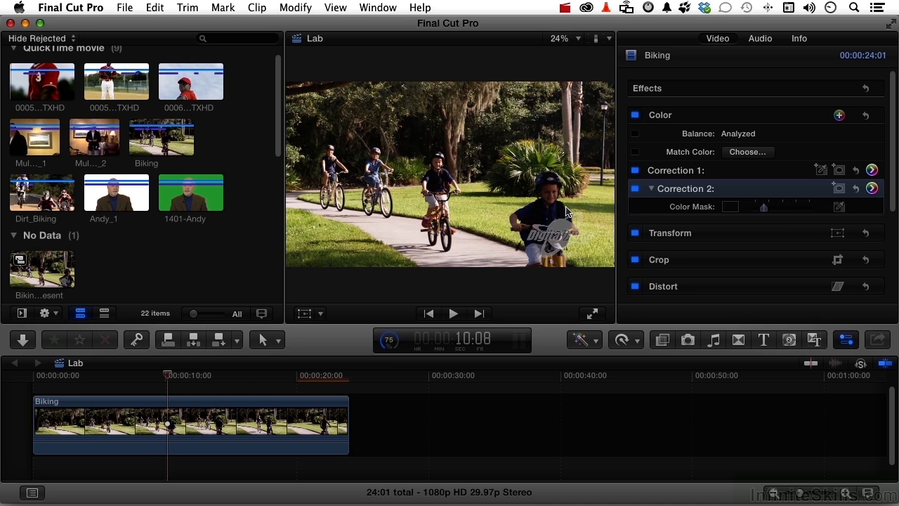
drag(764, 209, 776, 213)
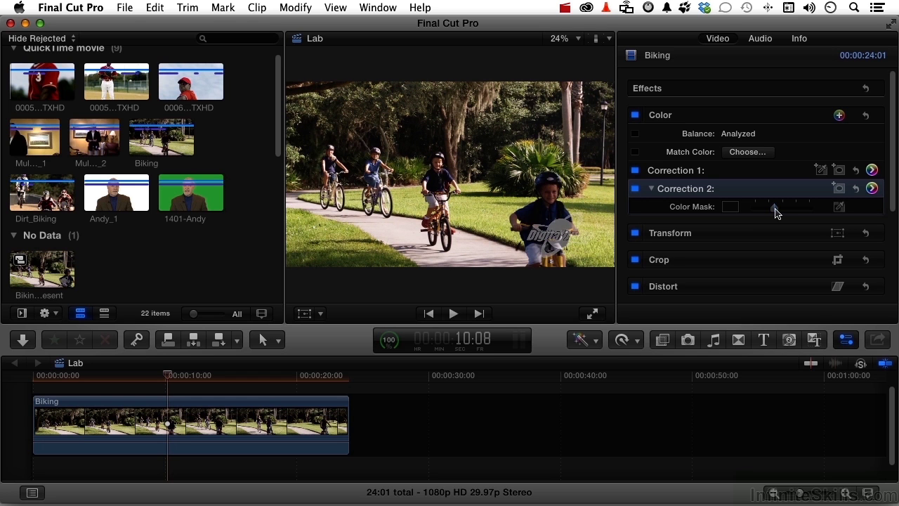
click(650, 189)
Step: Disable Correction 2 and add a third color correction with a shape mask to the Biking clip
click(635, 189)
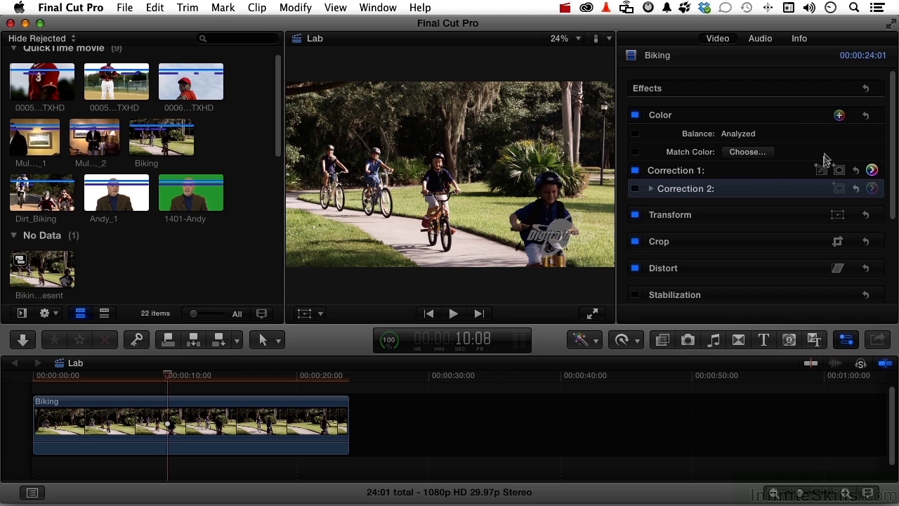
click(839, 116)
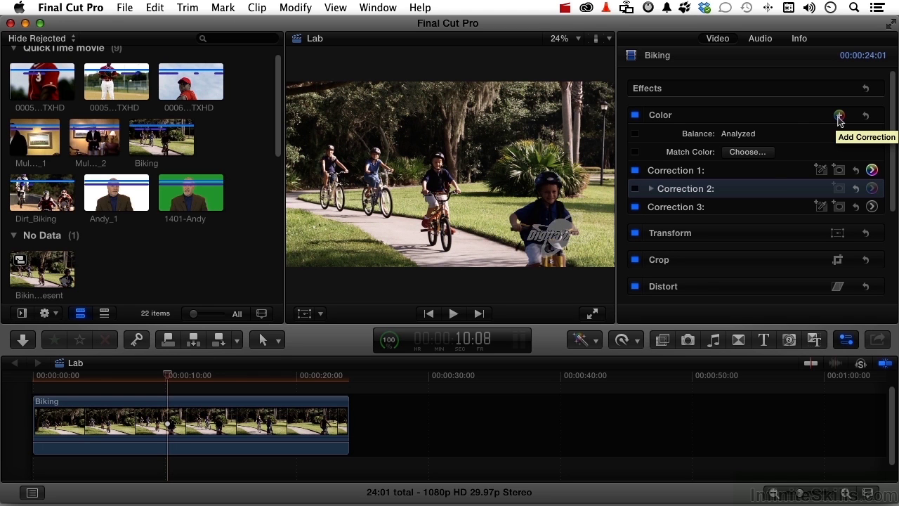
click(839, 209)
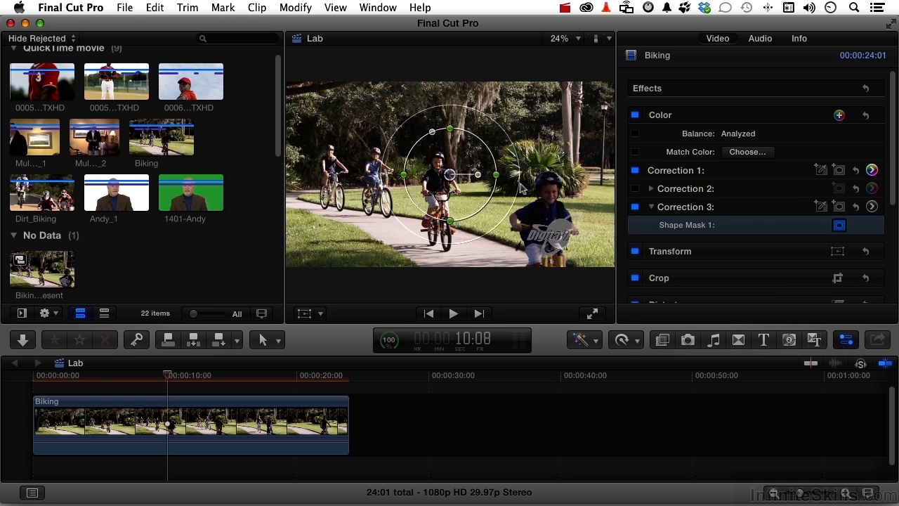
Step: Soften Correction 3's shape mask, stretch it into a wide ellipse, and shift it slightly down and right over the middle biker
drag(521, 187, 532, 196)
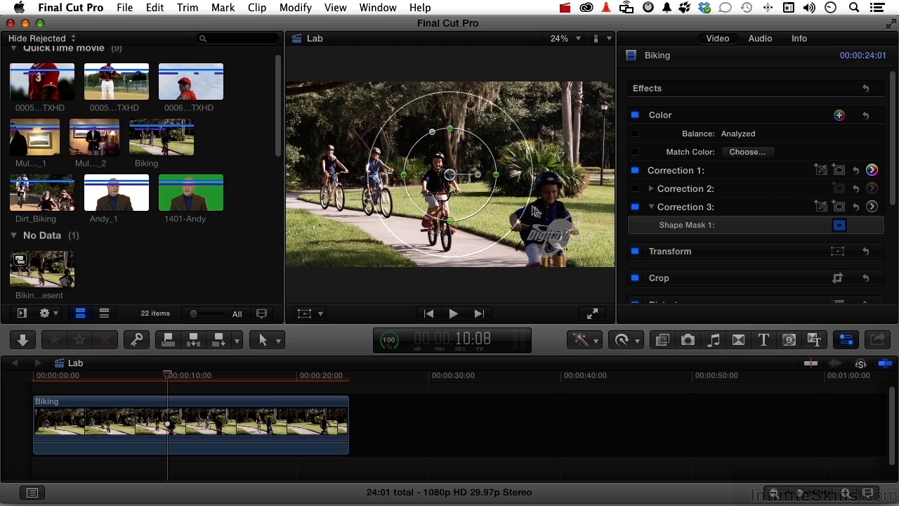
drag(495, 180, 542, 178)
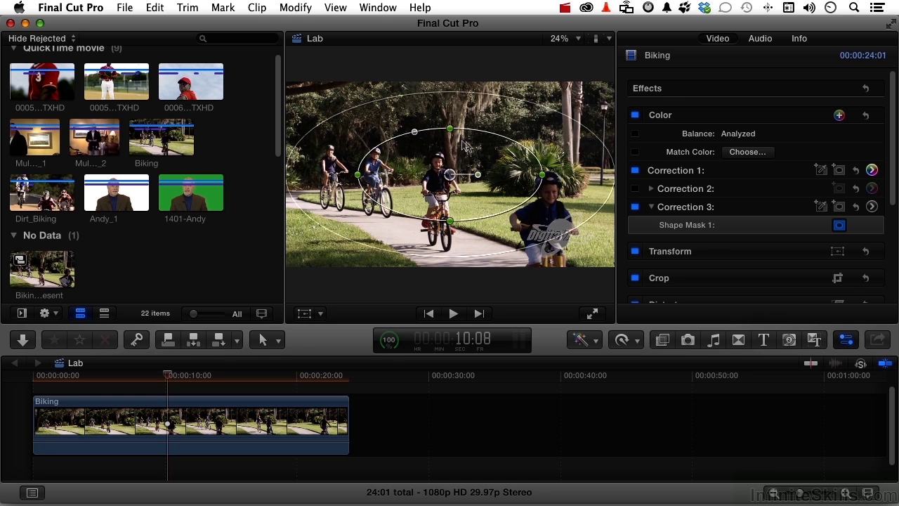
drag(414, 133, 407, 135)
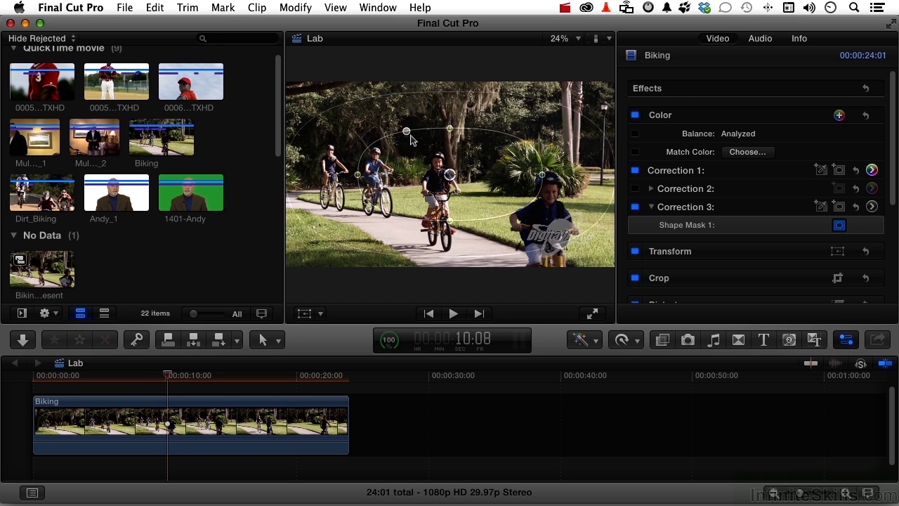
key(super+z)
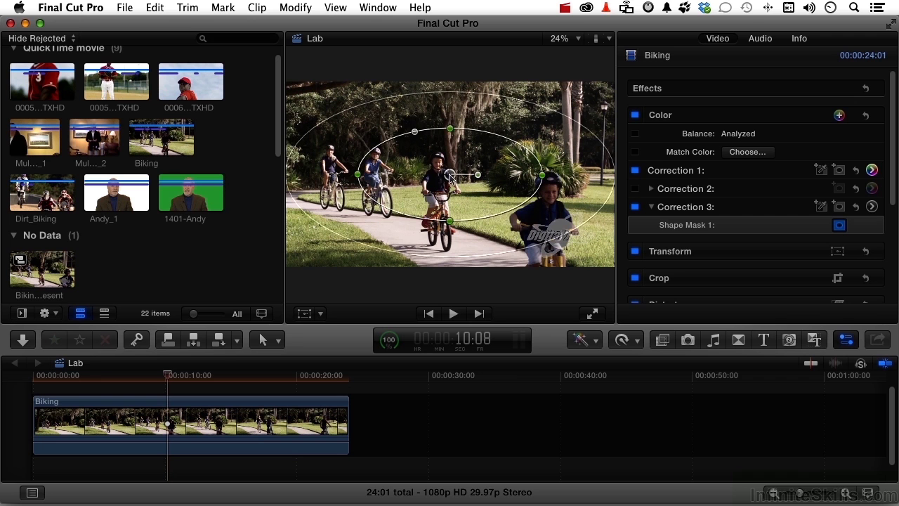
mouse_move(451, 175)
mouse_down()
mouse_move(446, 168)
mouse_move(453, 182)
mouse_up()
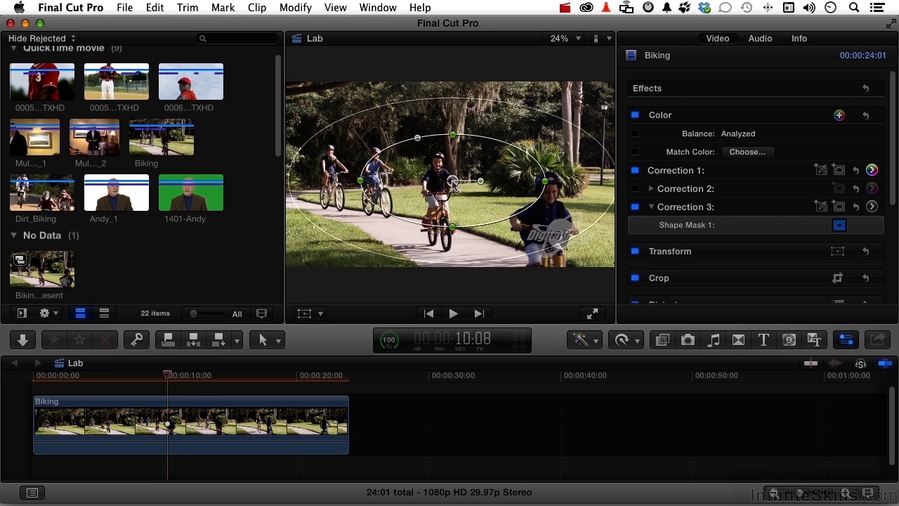
Step: Lower Correction 3's global saturation outside the shape mask to -87%
click(871, 207)
mouse_move(637, 180)
mouse_down()
mouse_move(637, 248)
mouse_move(644, 182)
mouse_up()
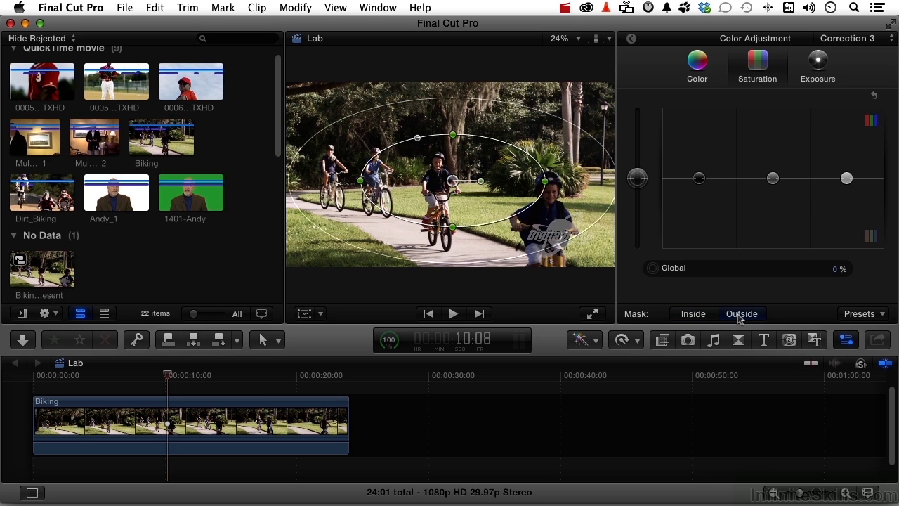
drag(637, 181, 639, 243)
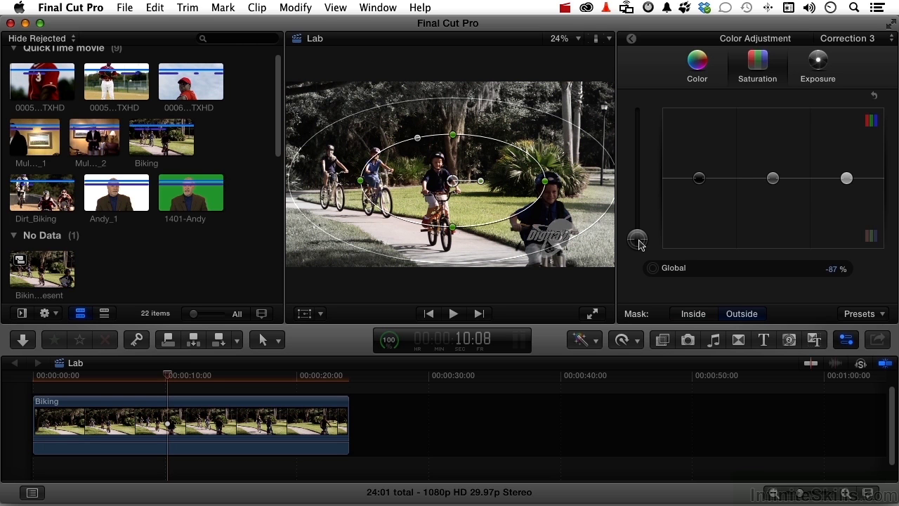
Step: Widen and heighten the shape mask's inner ellipse to take in more of the bikers, and tighten its outer falloff
drag(547, 184, 551, 184)
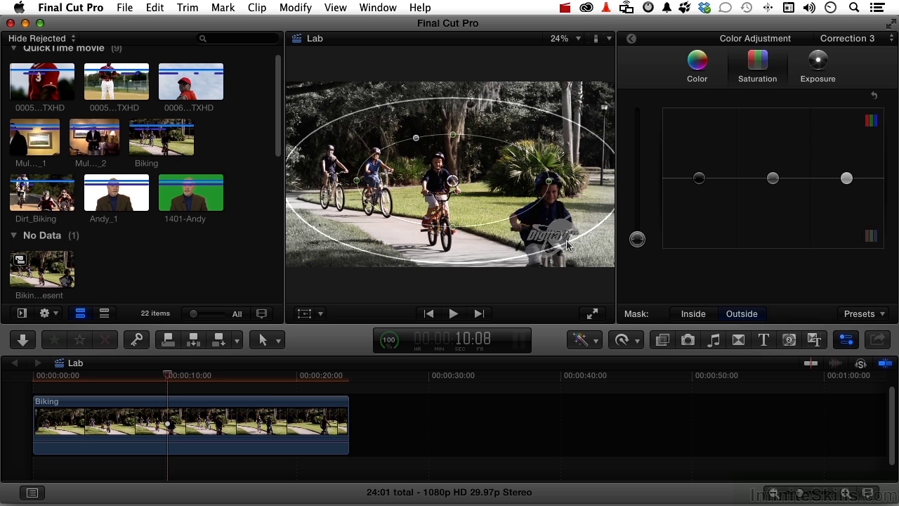
drag(568, 246, 554, 233)
drag(548, 182, 565, 181)
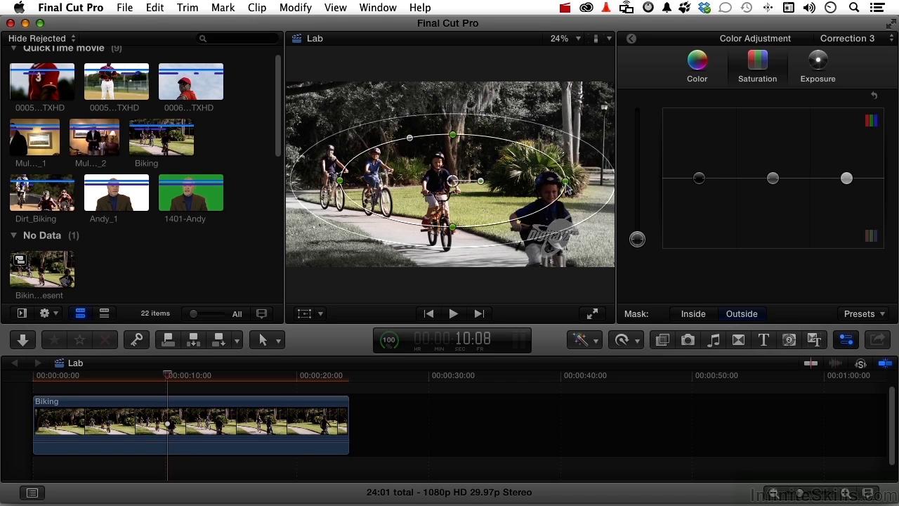
drag(454, 229, 455, 245)
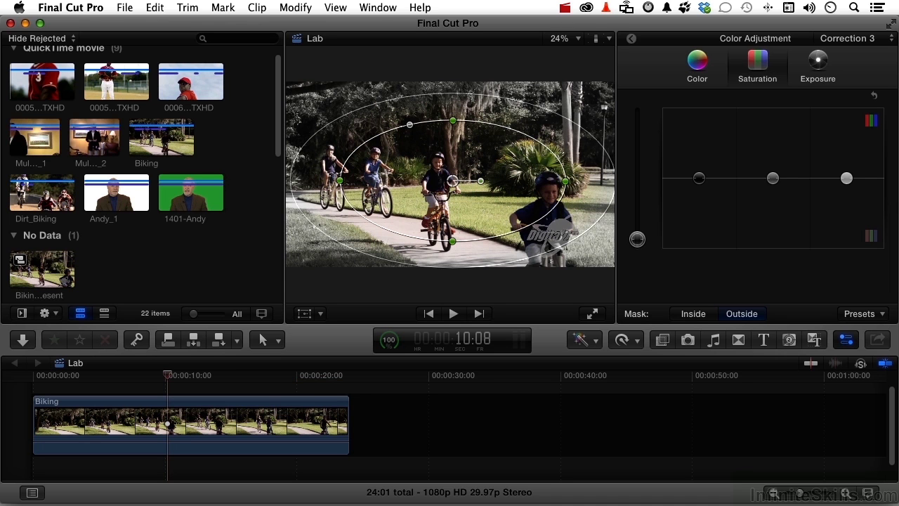
Step: Open the list of color correction presets for Correction 3
click(882, 314)
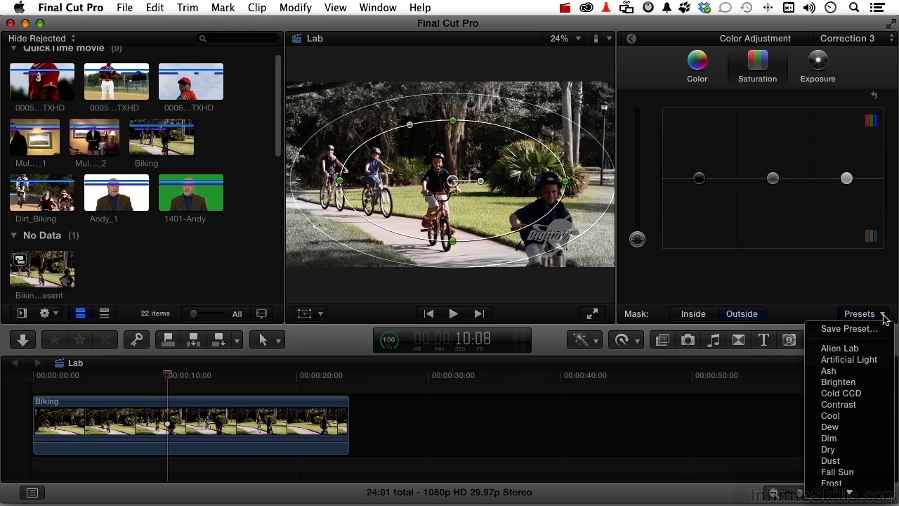